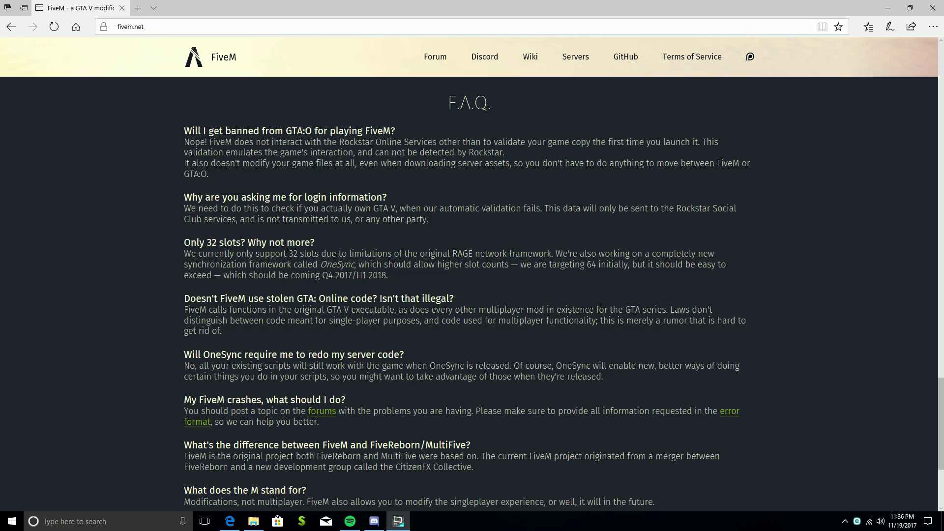
# - Request the FiveM client download from fivem.net and accept the FiveM Platform Service Agreement
pyautogui.press('Home')
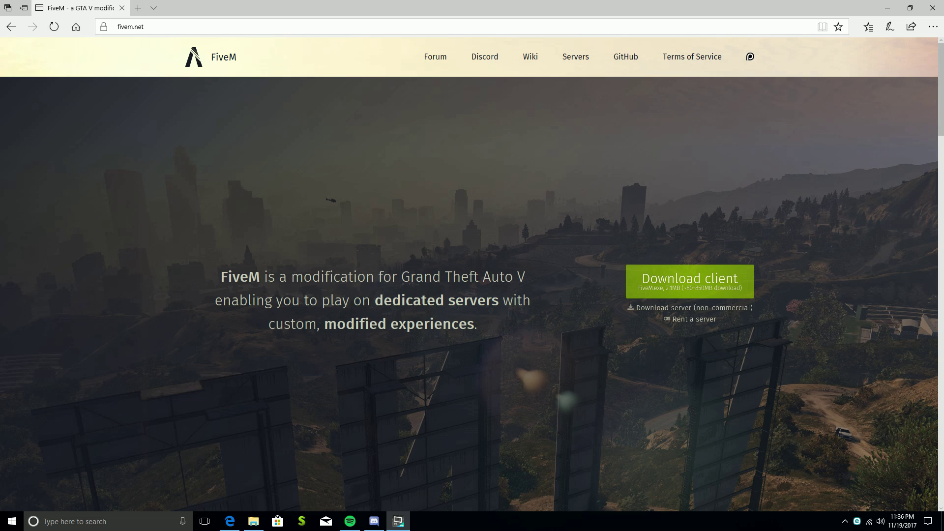
pyautogui.click(678, 289)
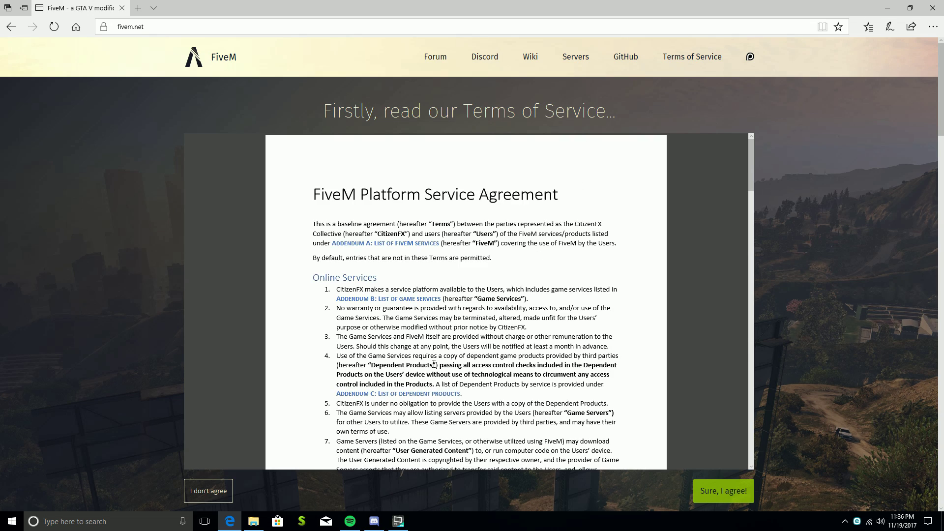
pyautogui.scroll(-15, 466, 301)
pyautogui.click(740, 494)
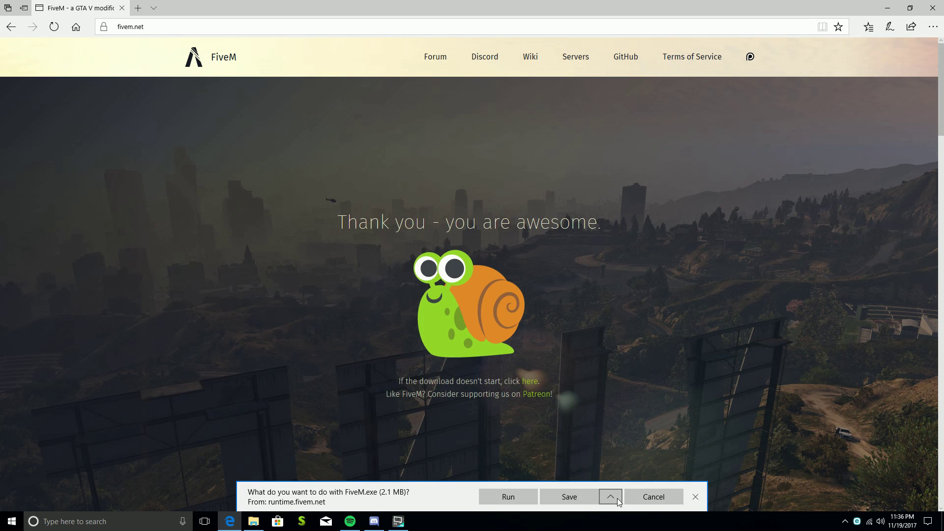
# - Save FiveM.exe to the Desktop under the name FiveM and close the browser
pyautogui.click(617, 498)
pyautogui.click(586, 482)
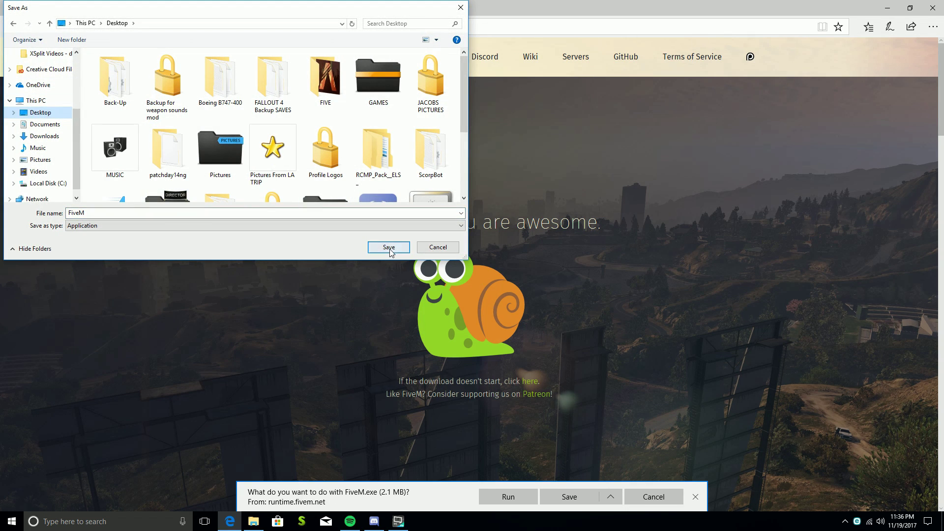
pyautogui.click(389, 247)
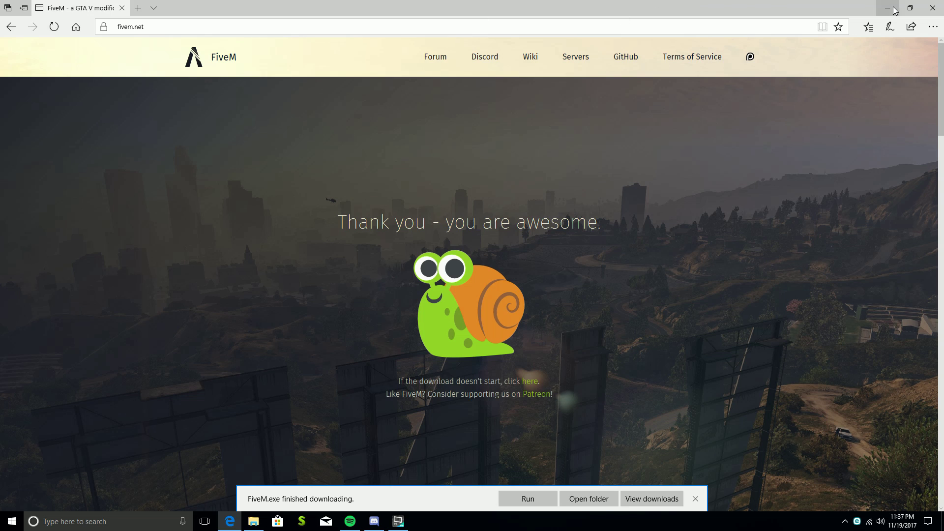
pyautogui.click(932, 9)
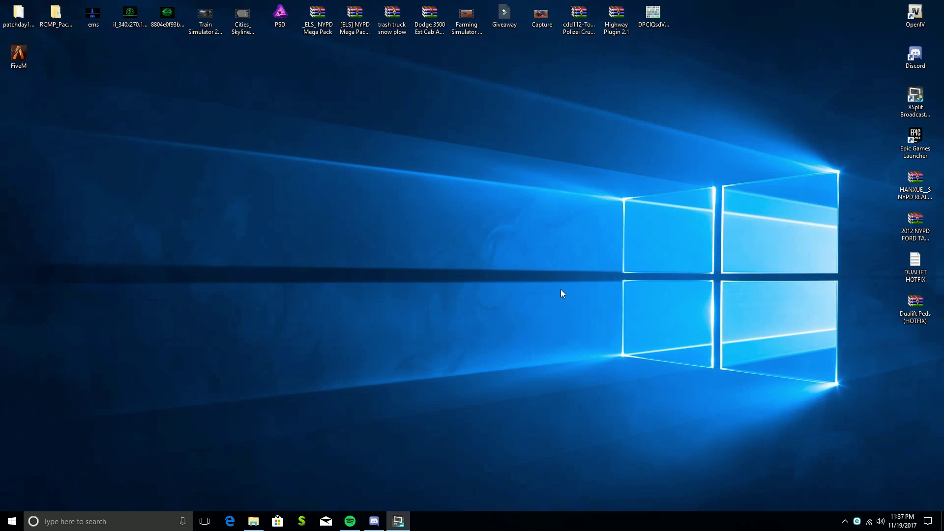
# - Move the FiveM application to the open middle of the desktop and create a folder named FIVEM below it
pyautogui.moveTo(32, 59); pyautogui.dragTo(445, 217)
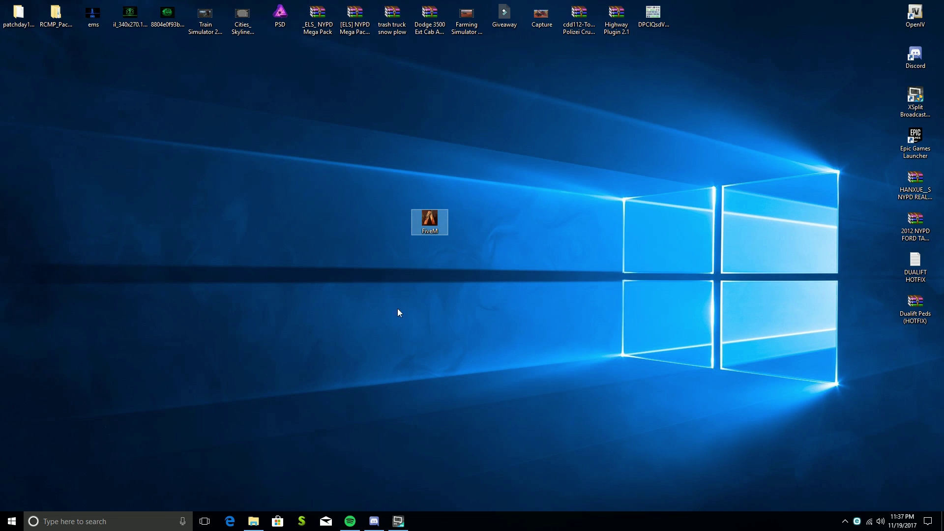
pyautogui.rightClick(371, 298)
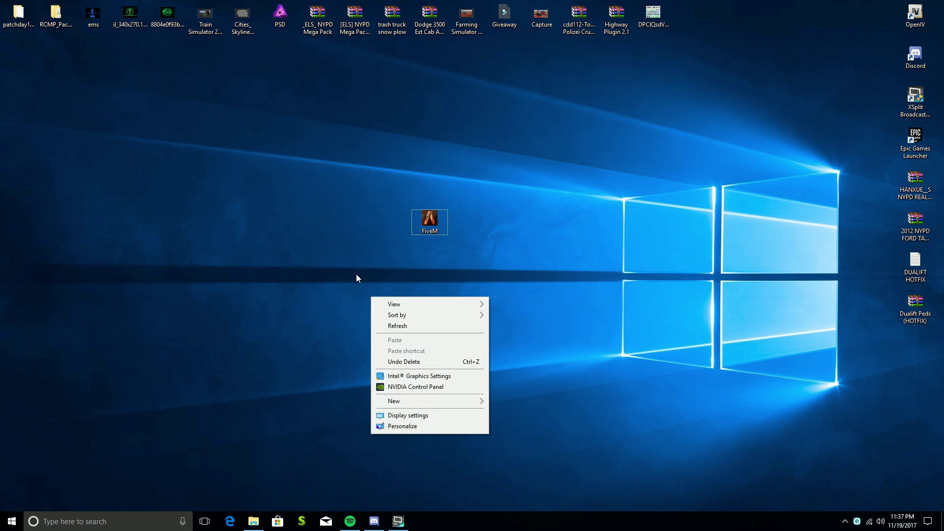
pyautogui.moveTo(407, 404)
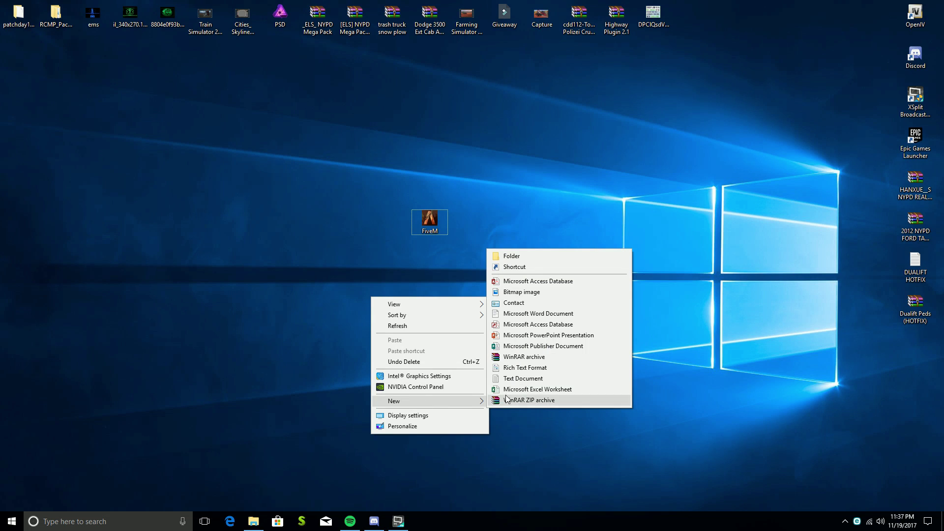
pyautogui.click(524, 262)
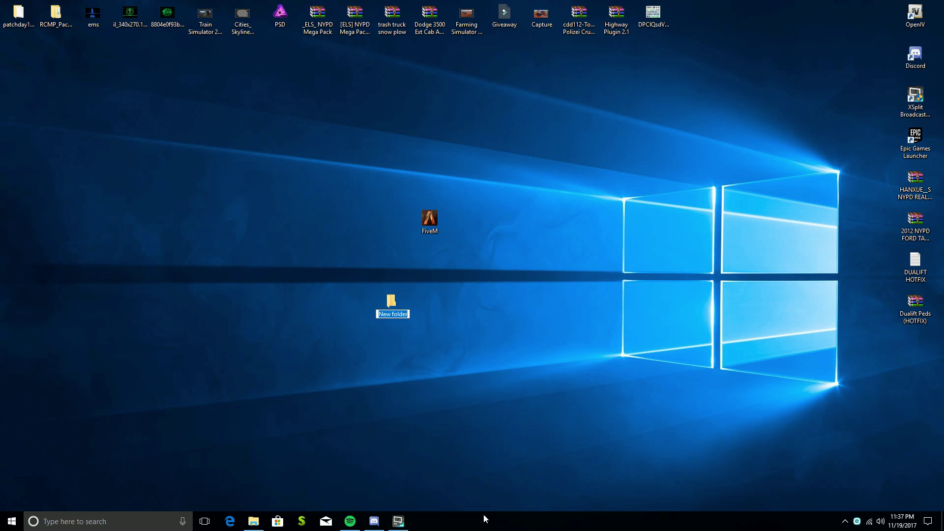
pyautogui.click(427, 389)
pyautogui.click(395, 316)
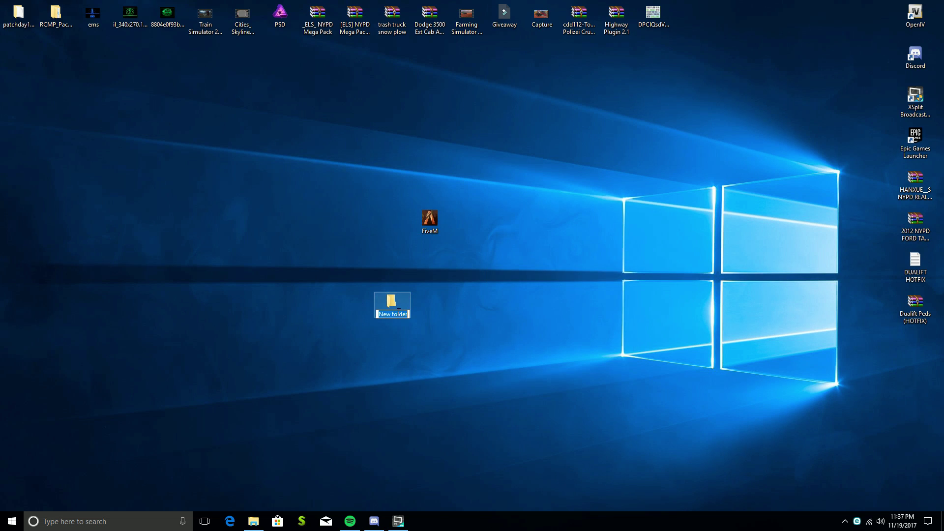
pyautogui.write('FIVEM')
pyautogui.press('Return')
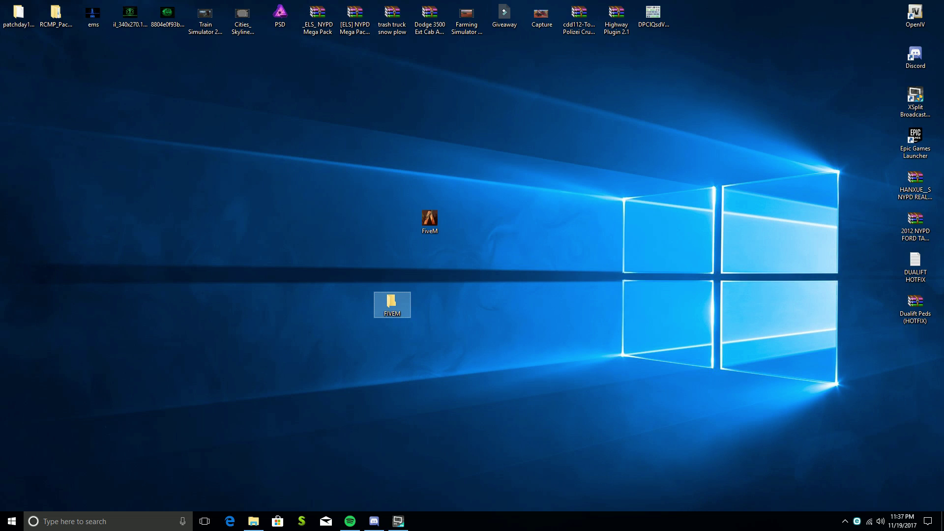
# - Place the existing FIVE folder beside the FiveM application on the desktop and take it away again
pyautogui.moveTo(111, 131); pyautogui.dragTo(363, 219)
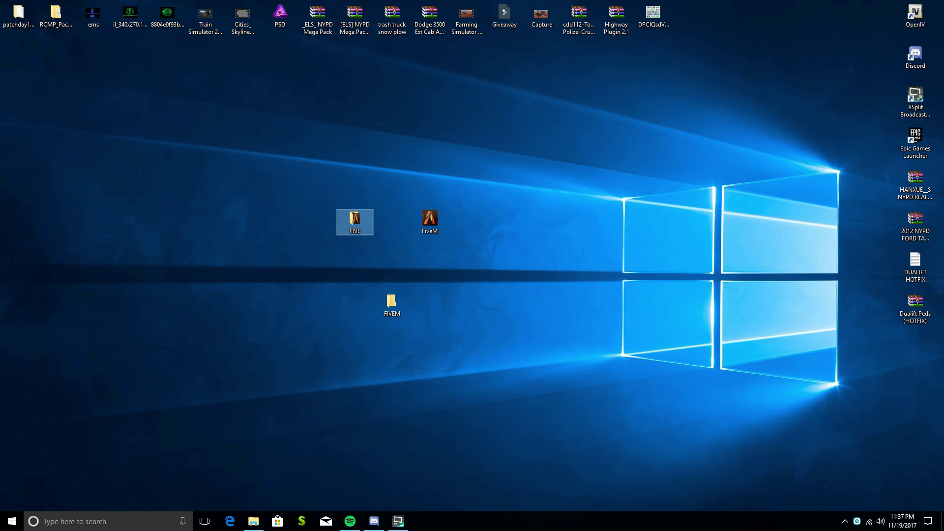
pyautogui.press('Delete')
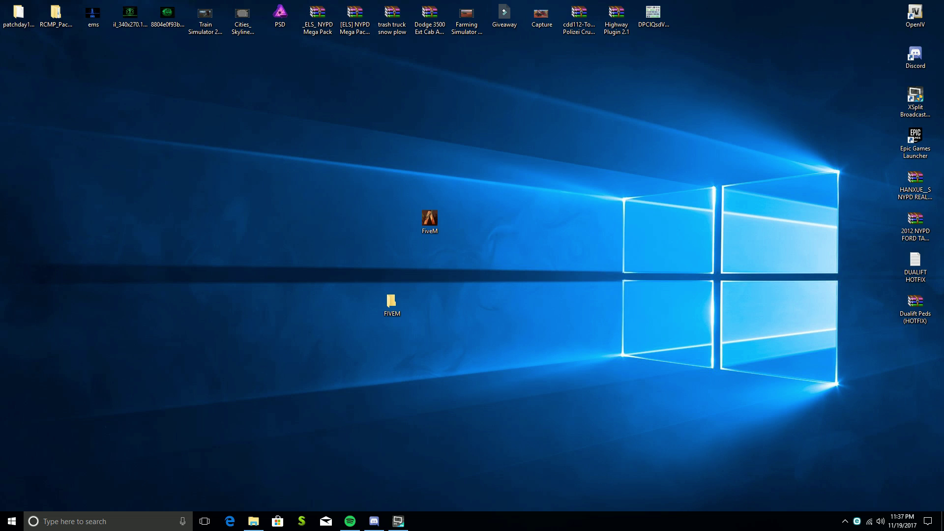
# - Move the FiveM application into the FIVEM folder and open that folder in a window near the screen centre
pyautogui.click(416, 231)
pyautogui.moveTo(428, 222); pyautogui.dragTo(391, 314)
pyautogui.click(390, 299)
pyautogui.doubleClick(389, 298)
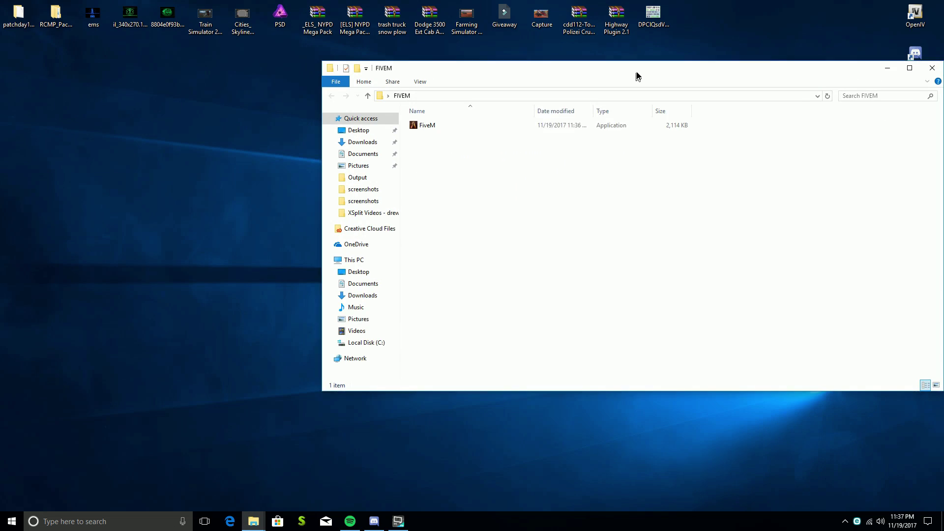
pyautogui.moveTo(636, 75); pyautogui.dragTo(538, 112)
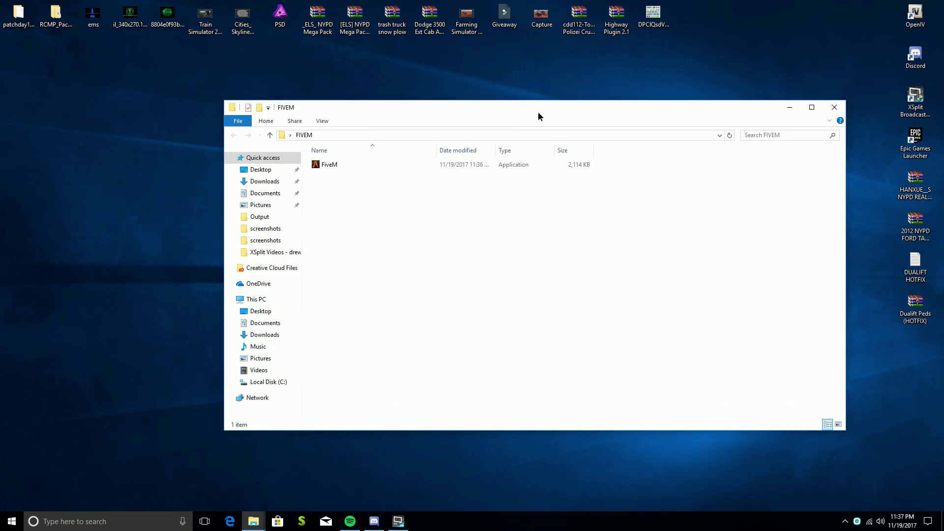
# - Run the FiveM application in the FIVEM folder as administrator
pyautogui.rightClick(346, 168)
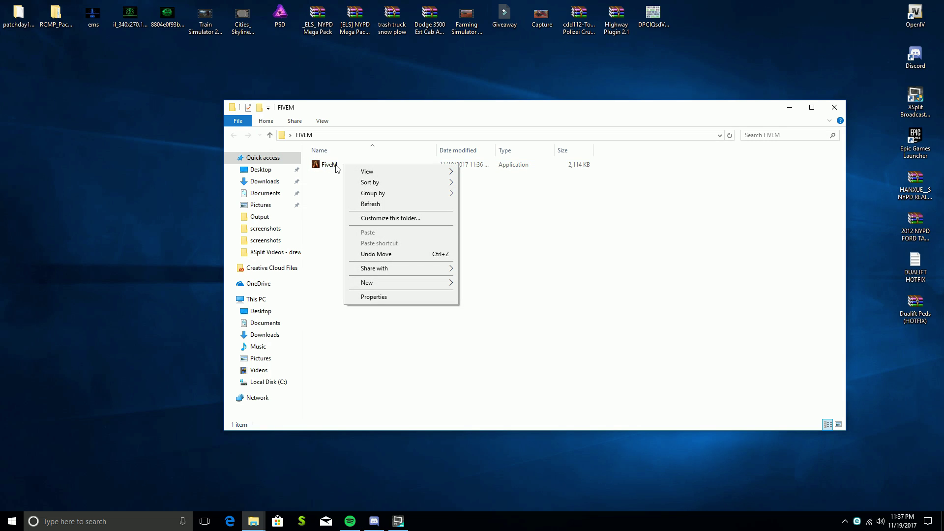
pyautogui.rightClick(337, 168)
pyautogui.click(362, 184)
pyautogui.click(400, 446)
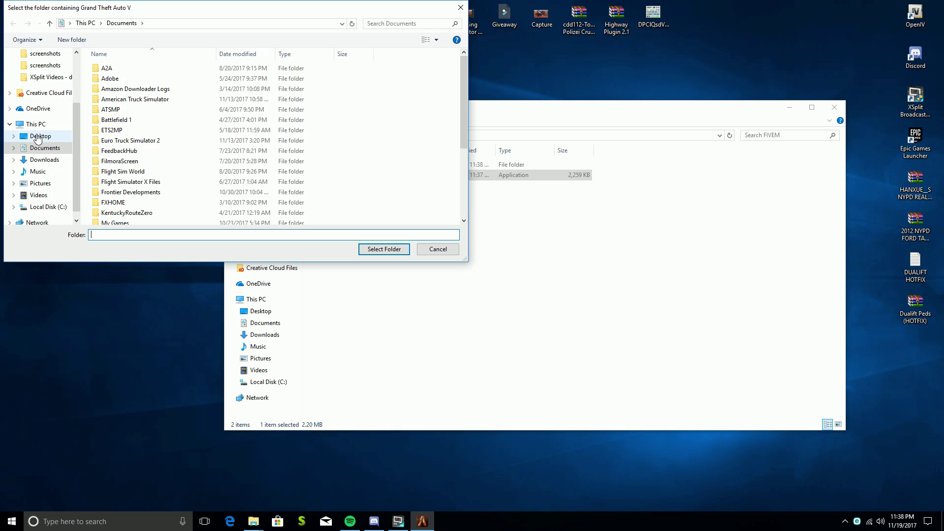
# - Select the Grand Theft Auto V folder under C:, Program Files (x86), Steam, steamapps, common as the game location
pyautogui.click(38, 137)
pyautogui.click(39, 124)
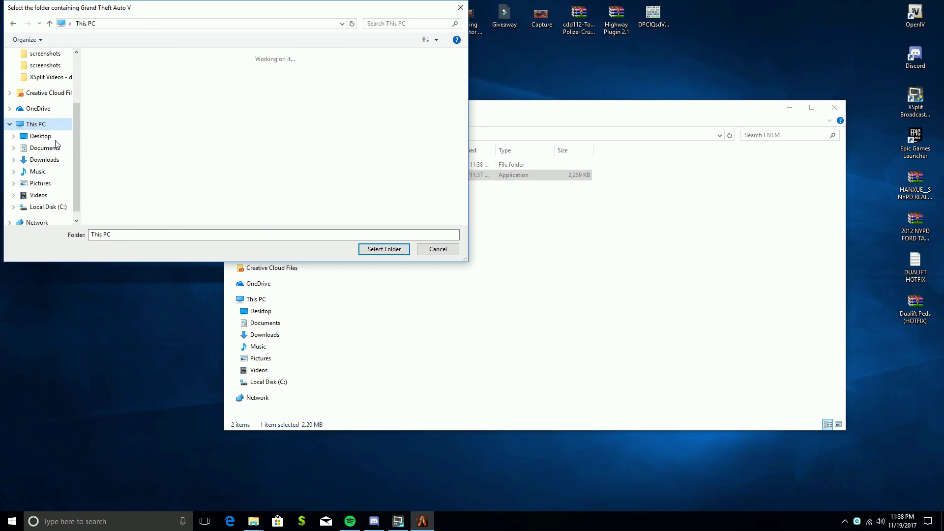
pyautogui.doubleClick(142, 146)
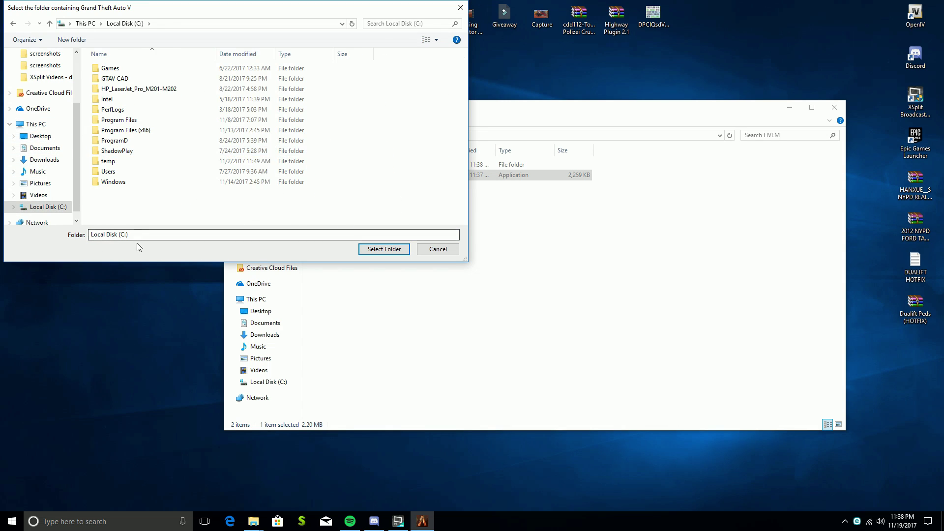
pyautogui.doubleClick(129, 130)
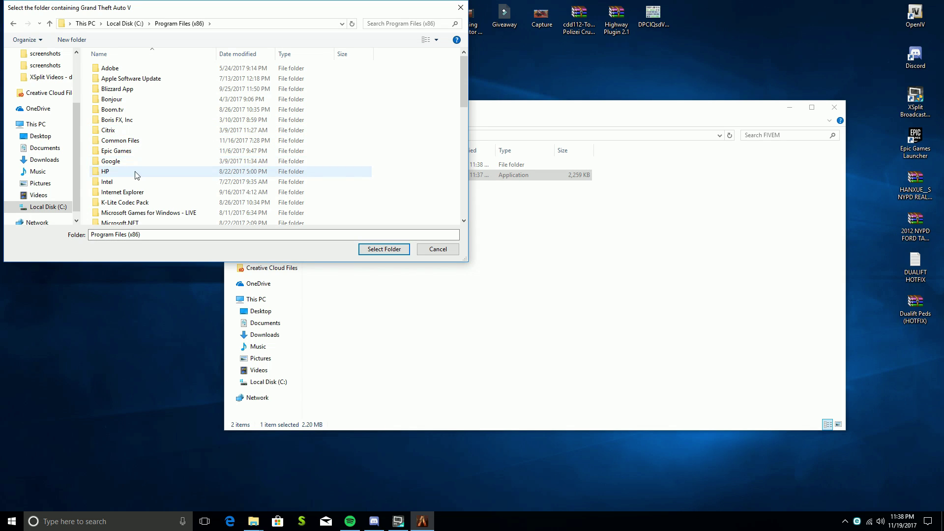
pyautogui.scroll(-7, 137, 176)
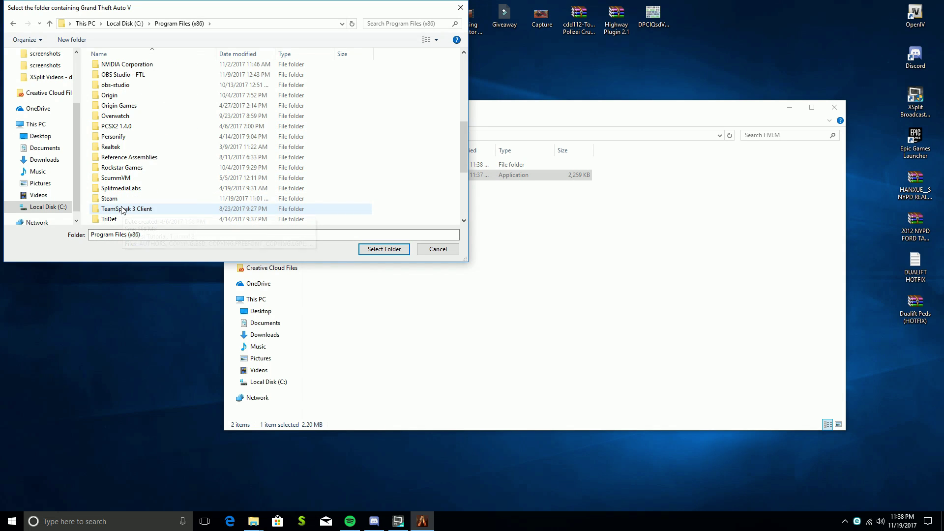
pyautogui.click(120, 188)
pyautogui.doubleClick(118, 199)
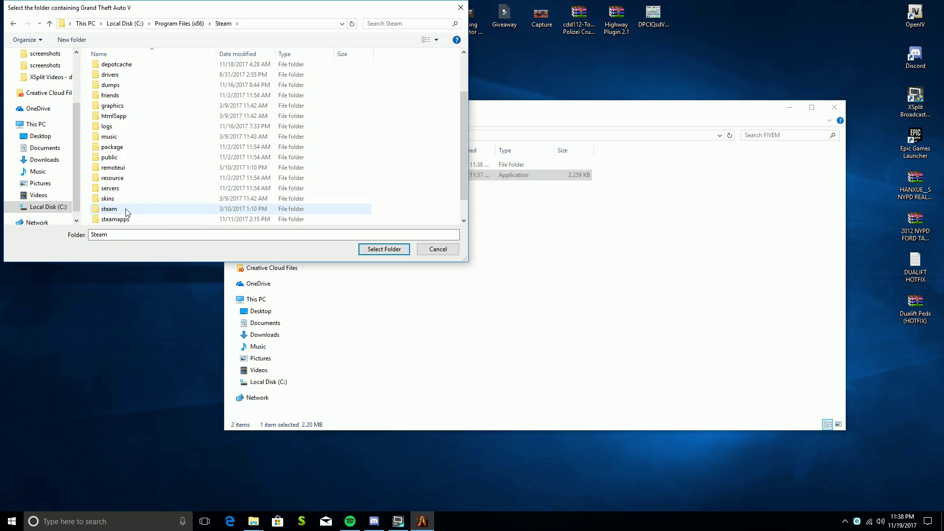
pyautogui.doubleClick(123, 219)
pyautogui.doubleClick(139, 69)
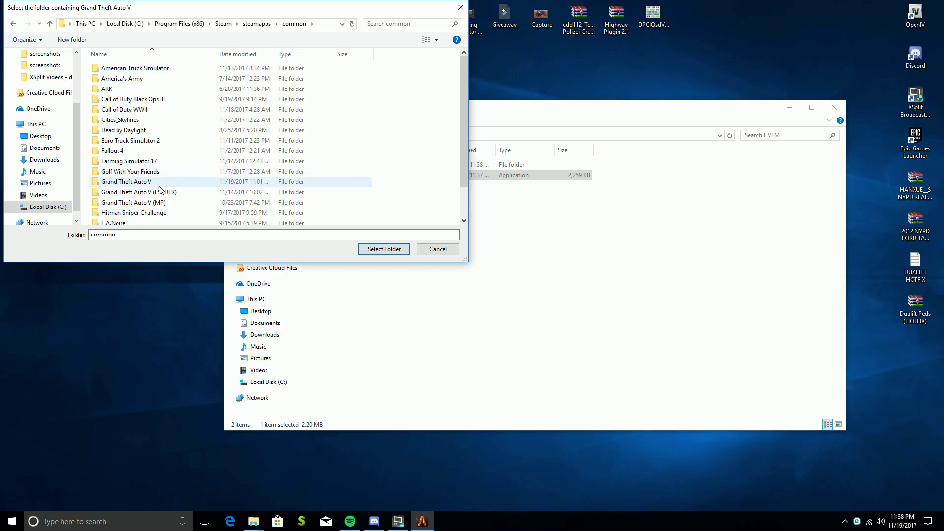
pyautogui.scroll(-1, 159, 191)
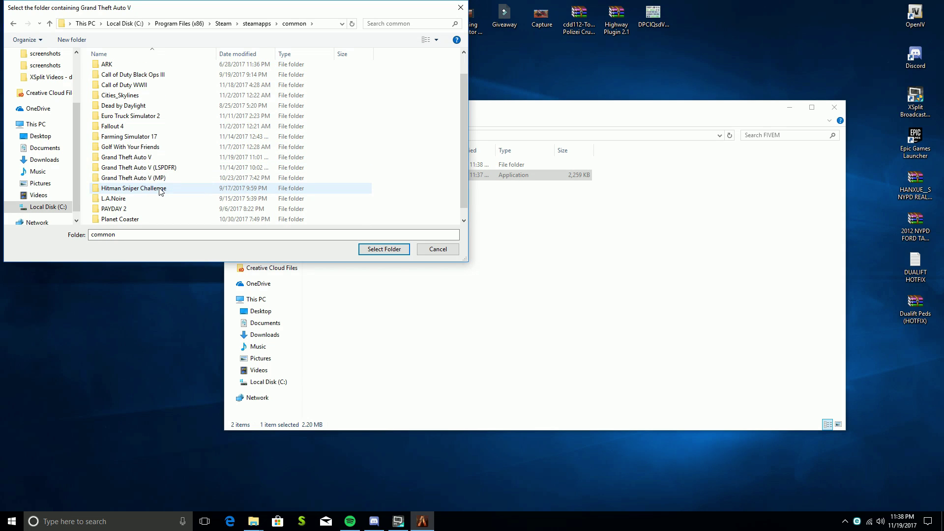
pyautogui.click(172, 162)
pyautogui.click(384, 249)
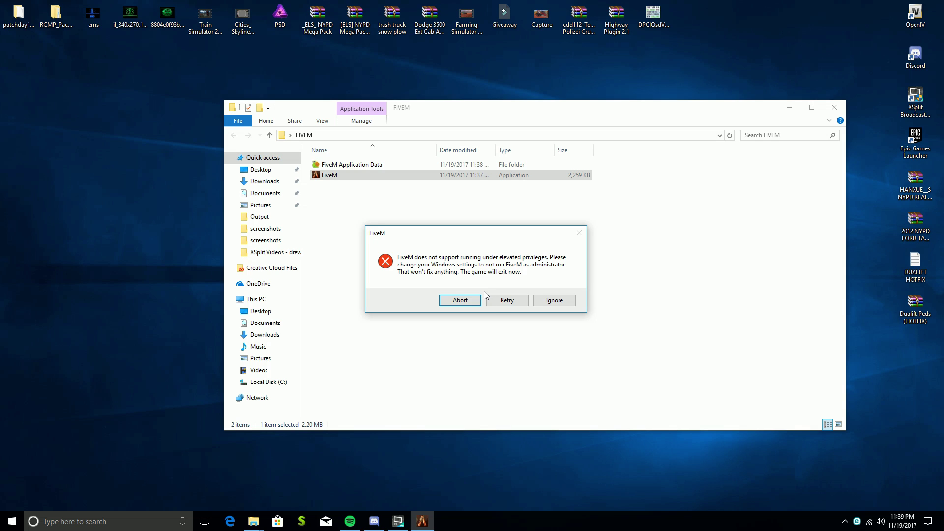
# - Choose to ignore the elevated-privileges error and dismiss the follow-up FiveM message
pyautogui.click(544, 302)
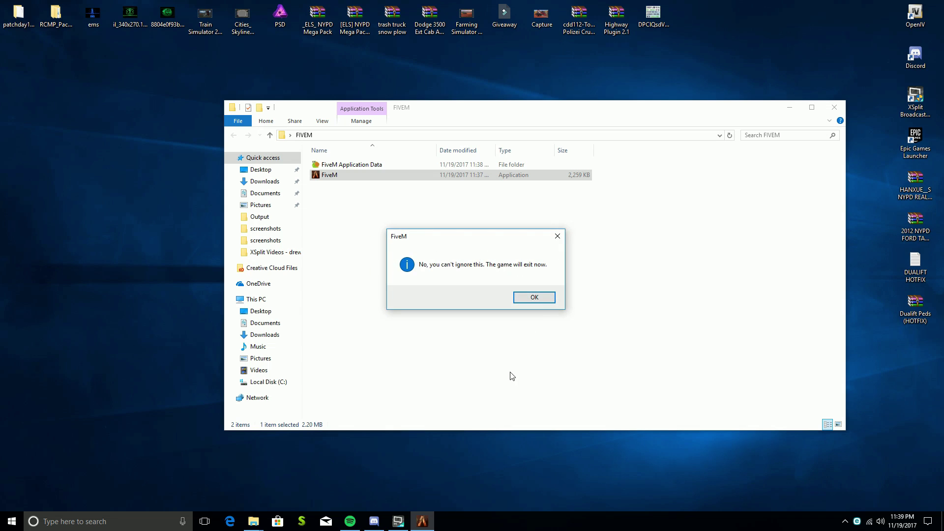
pyautogui.click(530, 298)
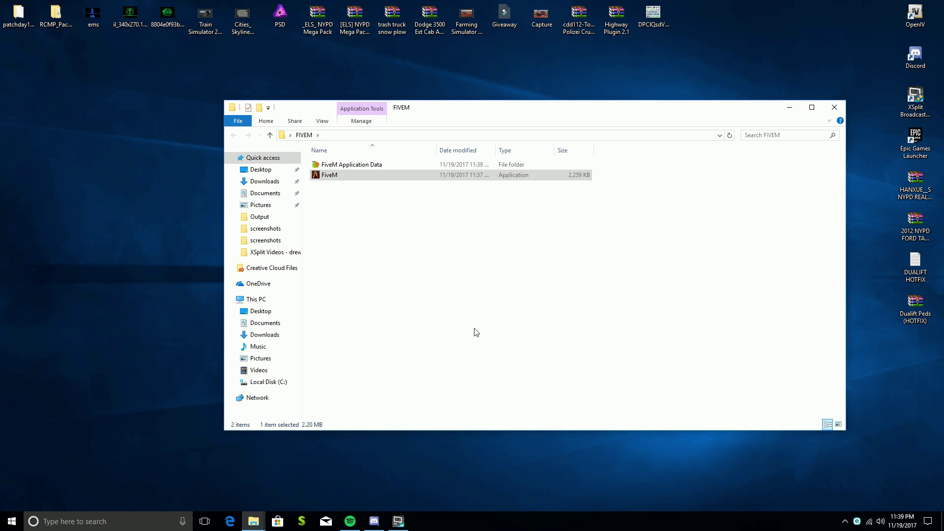
# - Examine the files in the new FiveM Application Data folder and return to the FIVEM folder
pyautogui.click(350, 176)
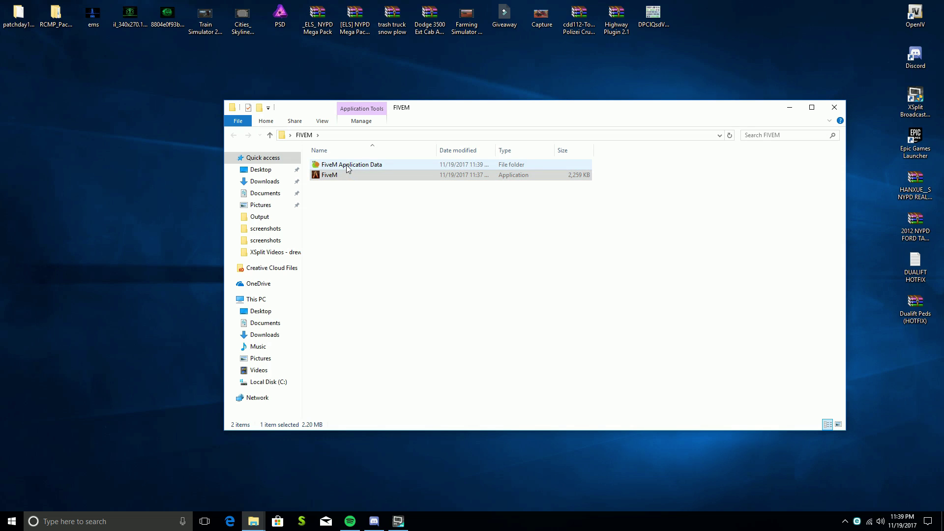
pyautogui.doubleClick(347, 166)
pyautogui.scroll(-11, 362, 295)
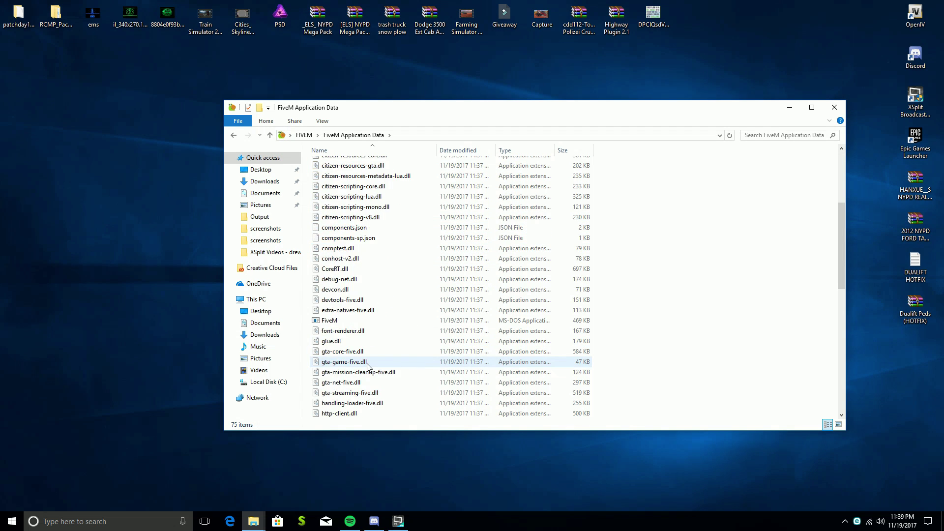
pyautogui.scroll(5, 364, 359)
pyautogui.scroll(2, 359, 347)
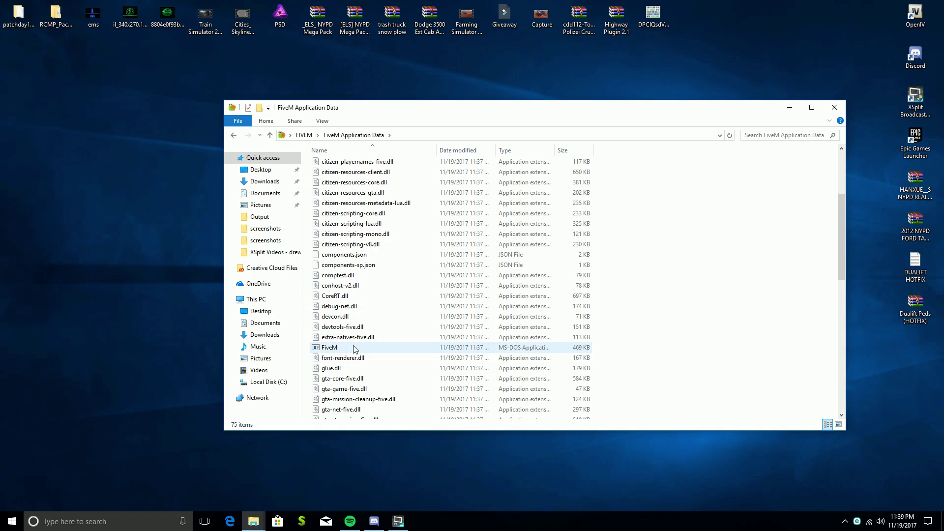
pyautogui.click(234, 138)
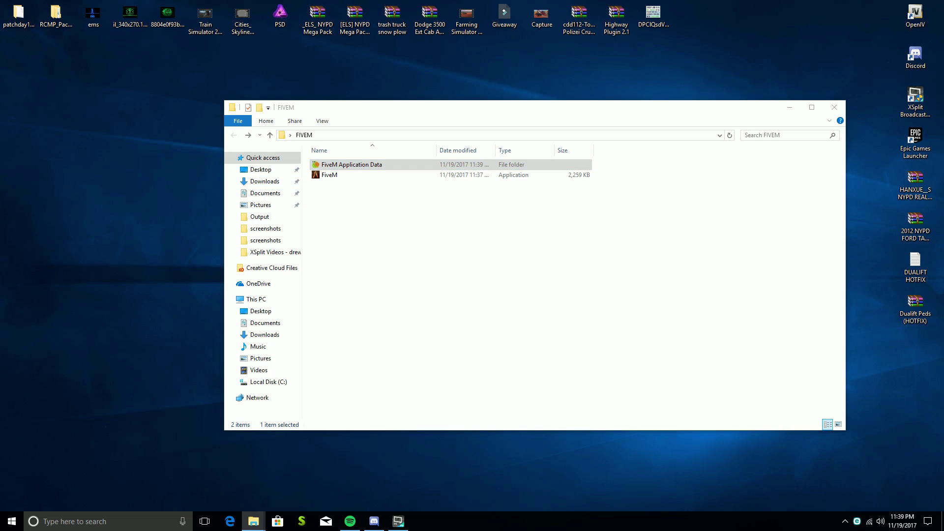
# - Arrange the FIVE and FIVEM folder windows for comparison and open FiveM Application Data in the FIVE folder
pyautogui.moveTo(2, 116); pyautogui.dragTo(280, 15)
pyautogui.moveTo(676, 111); pyautogui.dragTo(765, 193)
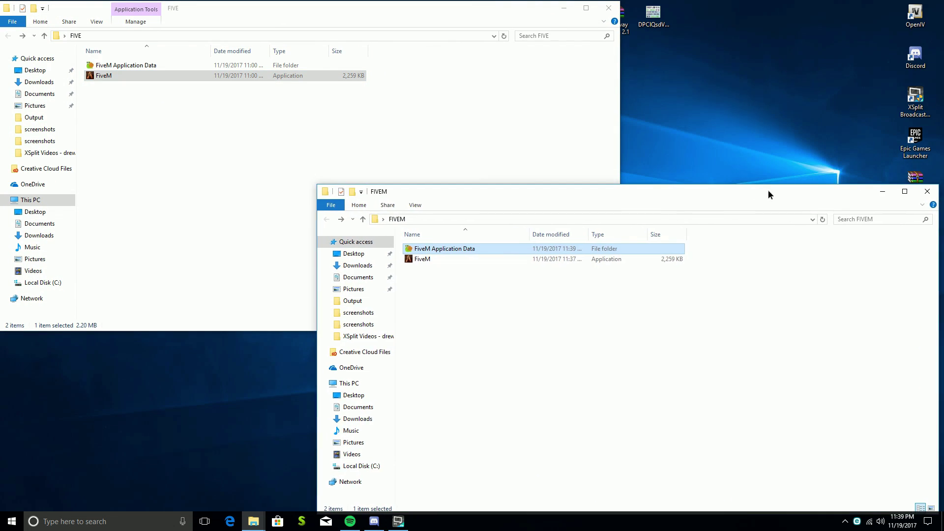
pyautogui.doubleClick(146, 69)
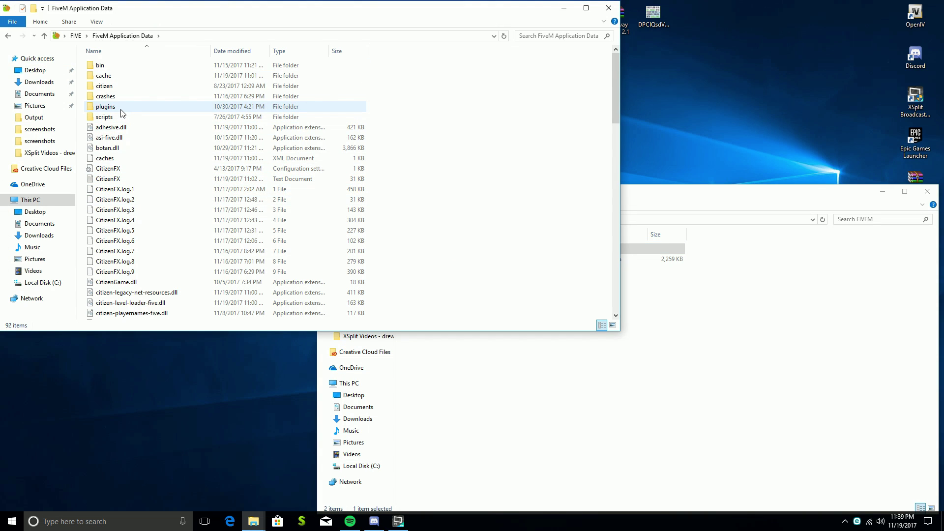
pyautogui.click(699, 337)
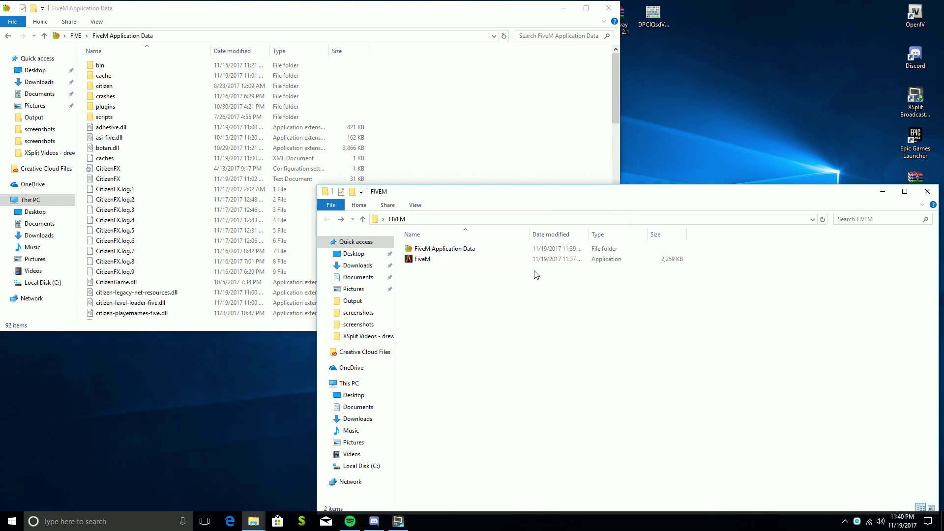
# - Open FiveM Application Data in the FIVEM folder and compare its contents with the same folder under FIVE
pyautogui.doubleClick(442, 249)
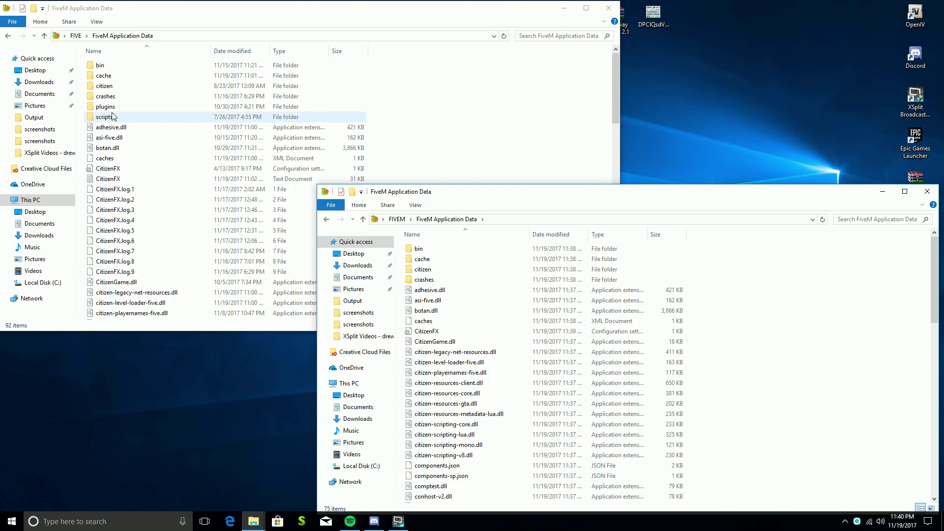
pyautogui.scroll(-10, 180, 268)
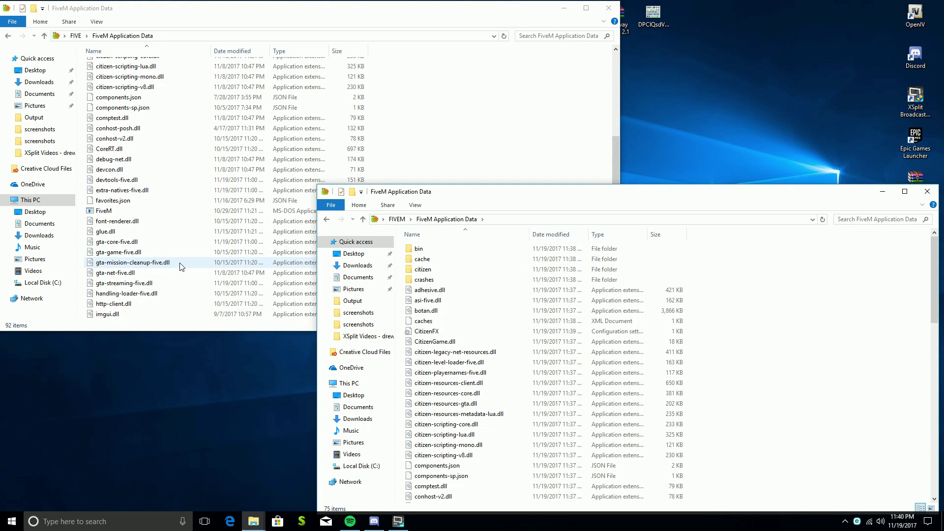
pyautogui.scroll(-13, 180, 267)
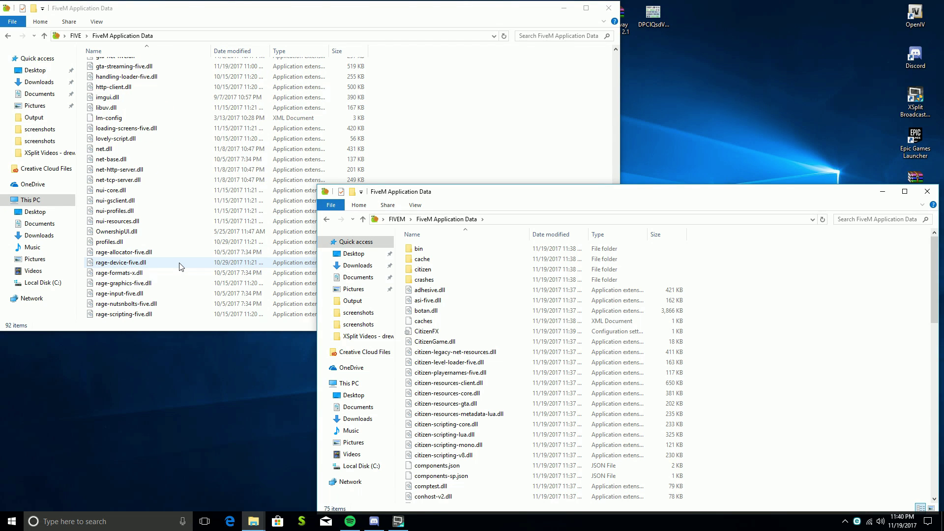
pyautogui.scroll(20, 180, 267)
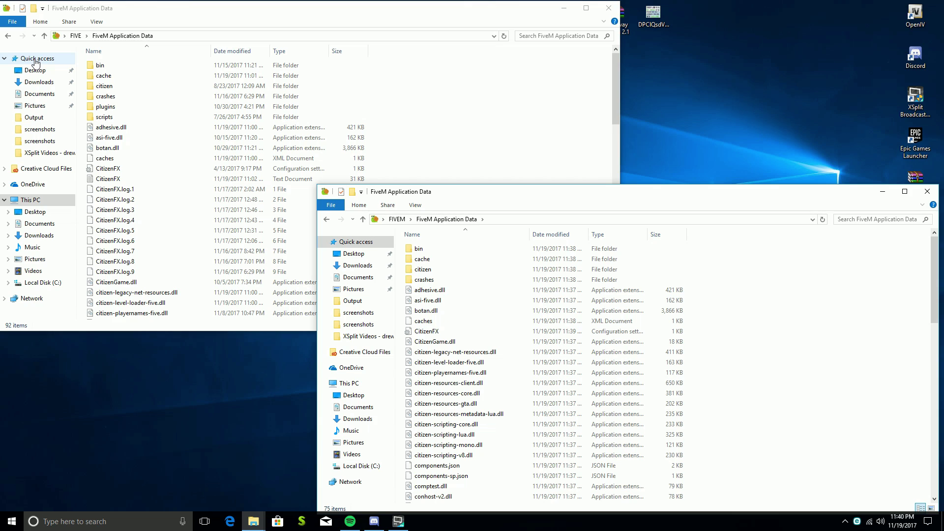
pyautogui.click(178, 11)
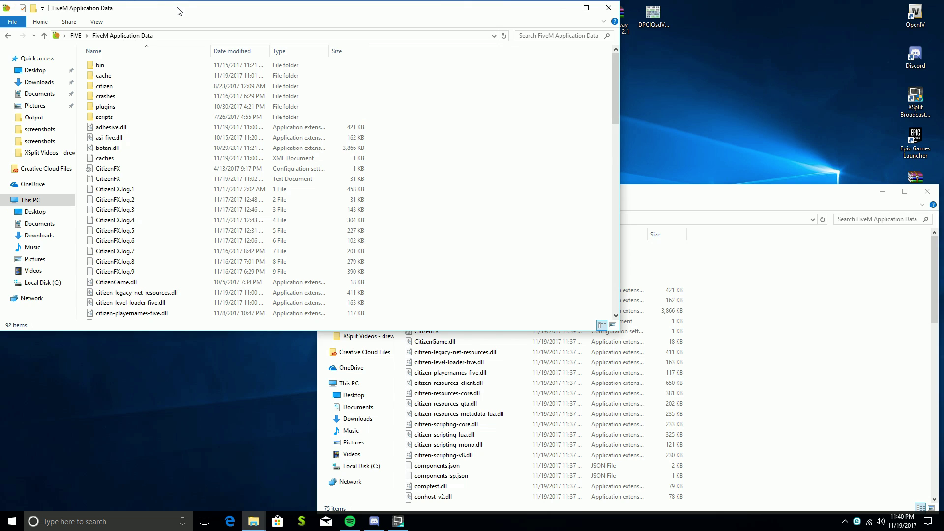
pyautogui.click(786, 306)
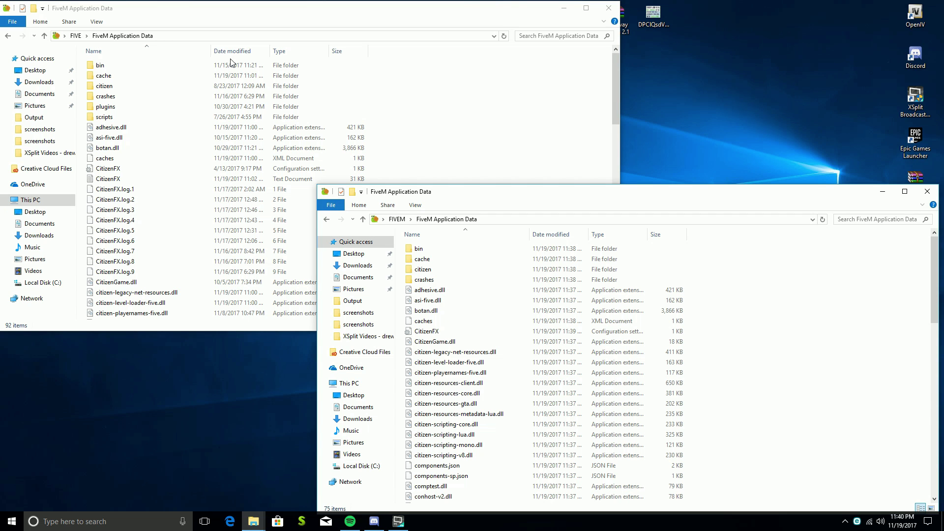
# - Close the FIVE folder window and go back to the FIVEM folder in the repositioned remaining window
pyautogui.click(609, 8)
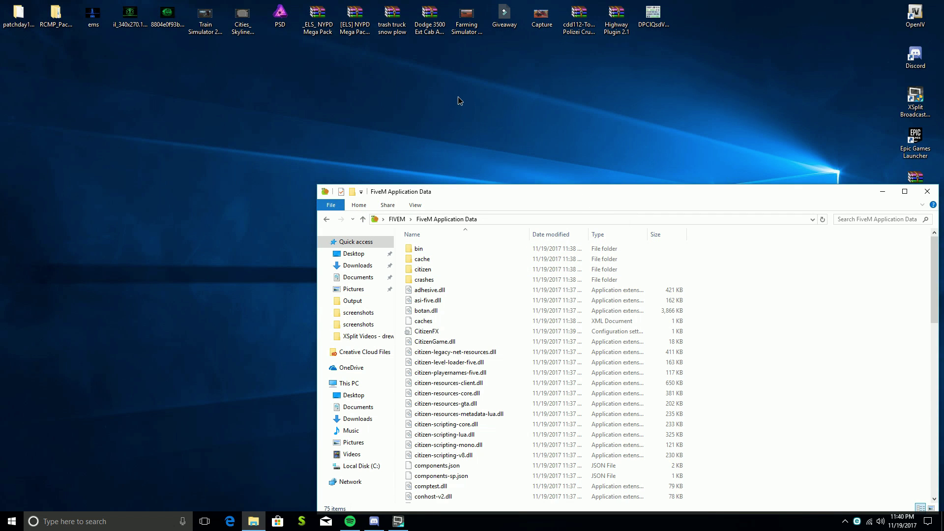
pyautogui.moveTo(521, 192); pyautogui.dragTo(409, 74)
pyautogui.click(215, 101)
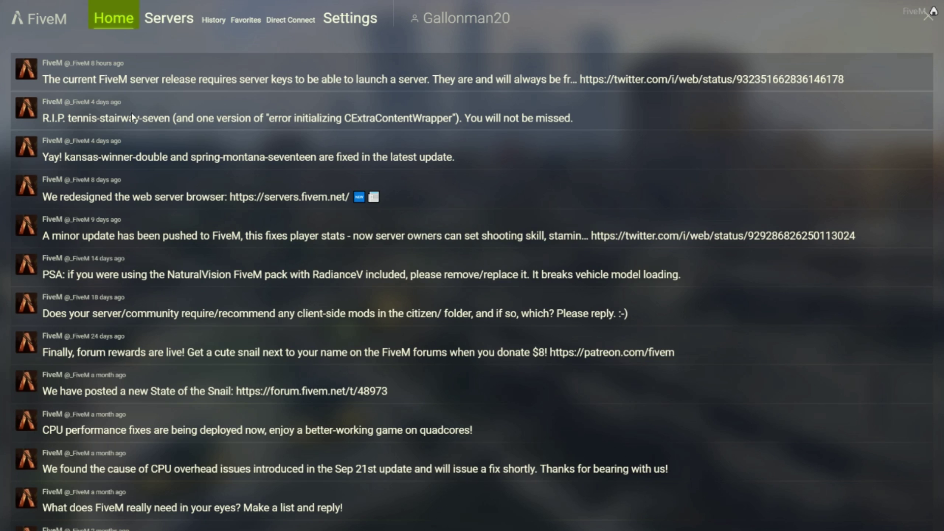
# - Switch to the FiveM client and search its server list for "new york state"
pyautogui.click(177, 19)
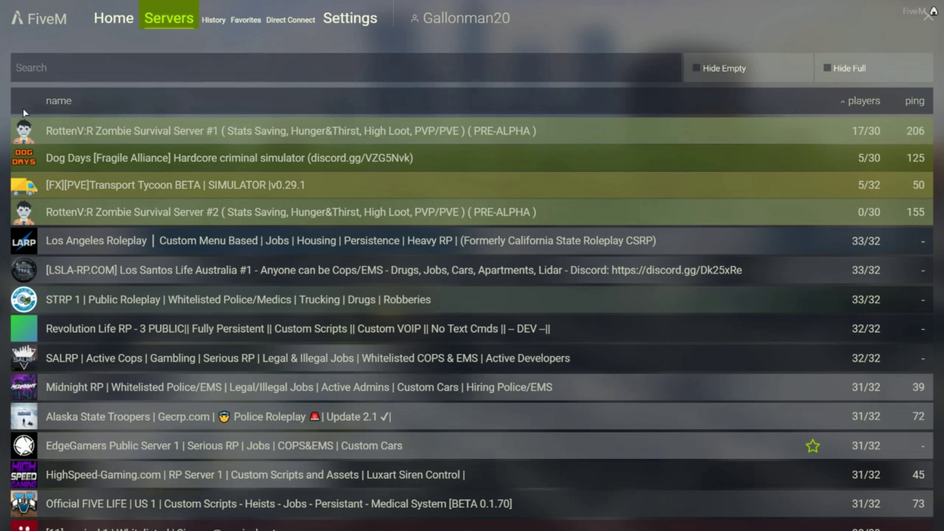
pyautogui.click(71, 70)
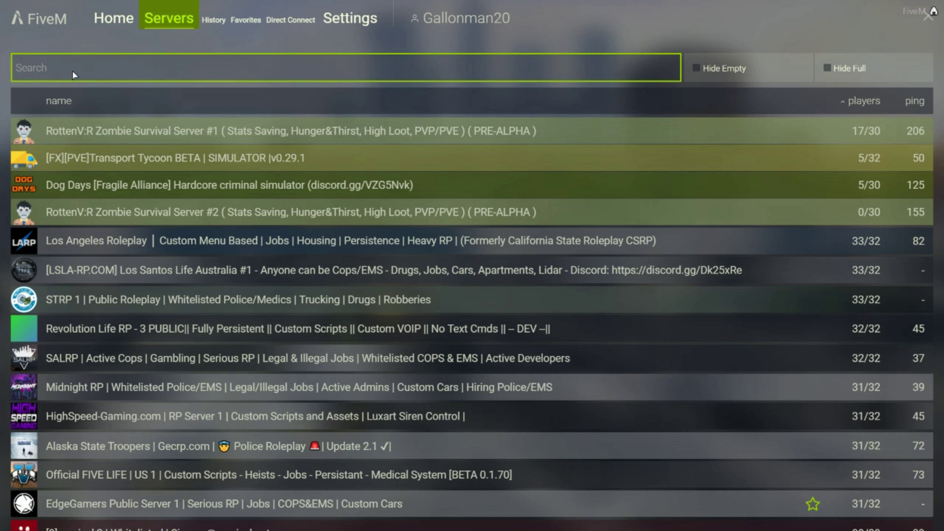
pyautogui.write('new ')
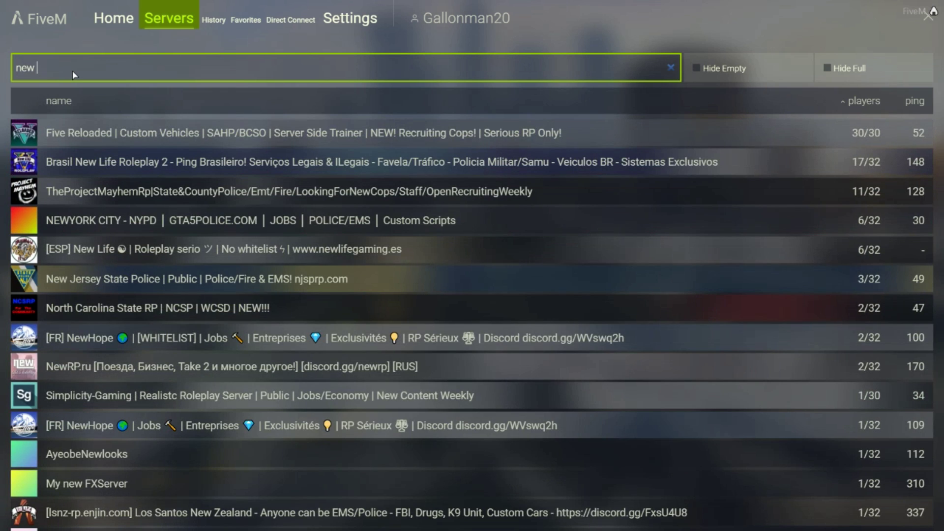
pyautogui.write('york state')
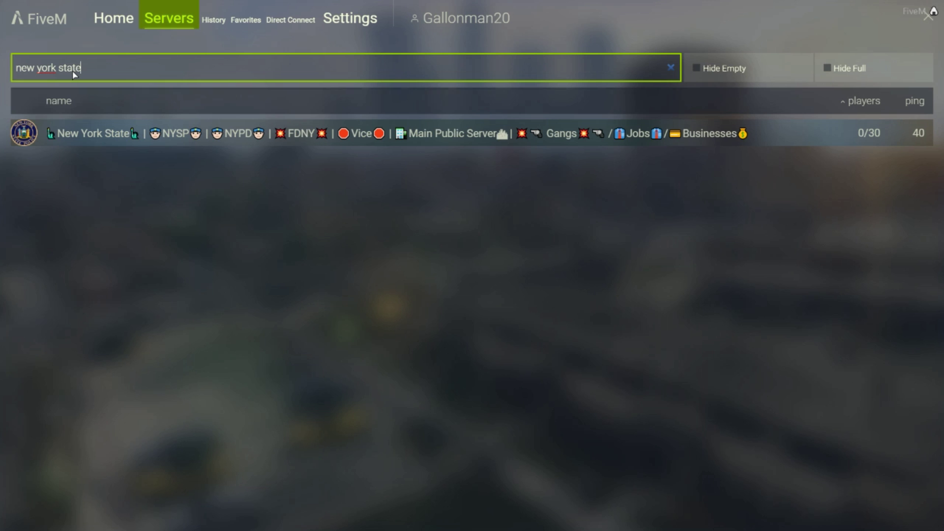
# - Clear the server search and look through the full list of servers with their player counts and pings
pyautogui.press('BackSpace')
pyautogui.press('BackSpace')
pyautogui.press('BackSpace')
pyautogui.press('BackSpace')
pyautogui.press('BackSpace')
pyautogui.press('BackSpace')
pyautogui.press('BackSpace')
pyautogui.press('BackSpace')
pyautogui.press('BackSpace')
pyautogui.press('BackSpace')
pyautogui.press('BackSpace')
pyautogui.press('BackSpace')
pyautogui.press('BackSpace')
pyautogui.press('BackSpace')
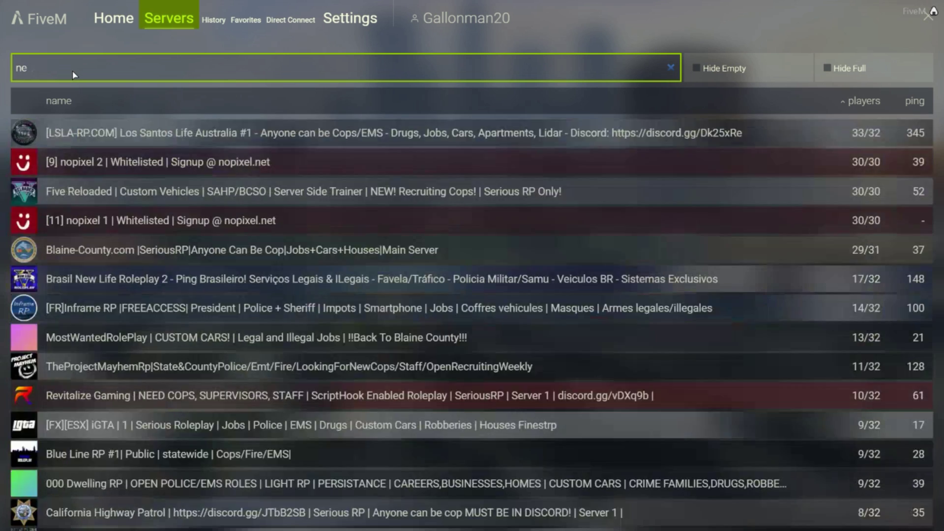
pyautogui.scroll(-6, 113, 208)
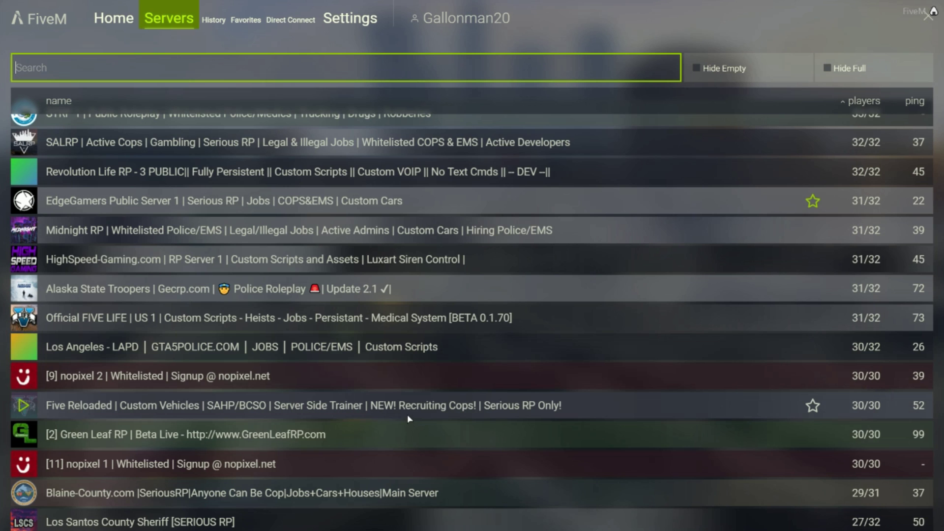
pyautogui.scroll(3, 409, 418)
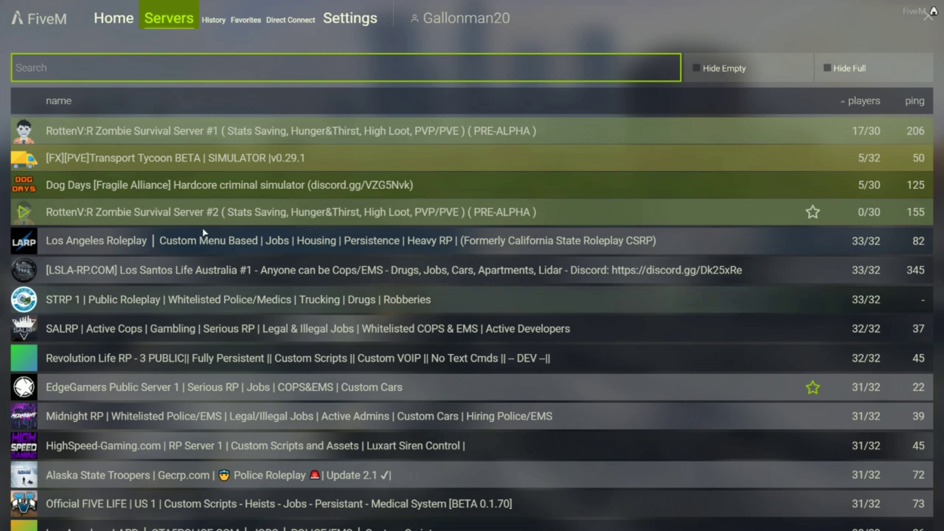
pyautogui.scroll(-6, 205, 387)
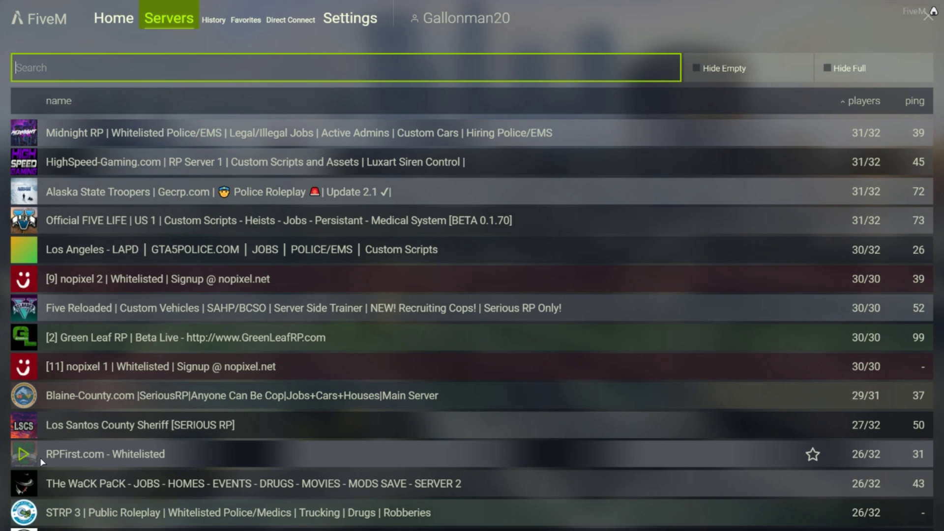
pyautogui.scroll(5, 176, 434)
pyautogui.scroll(2, 178, 435)
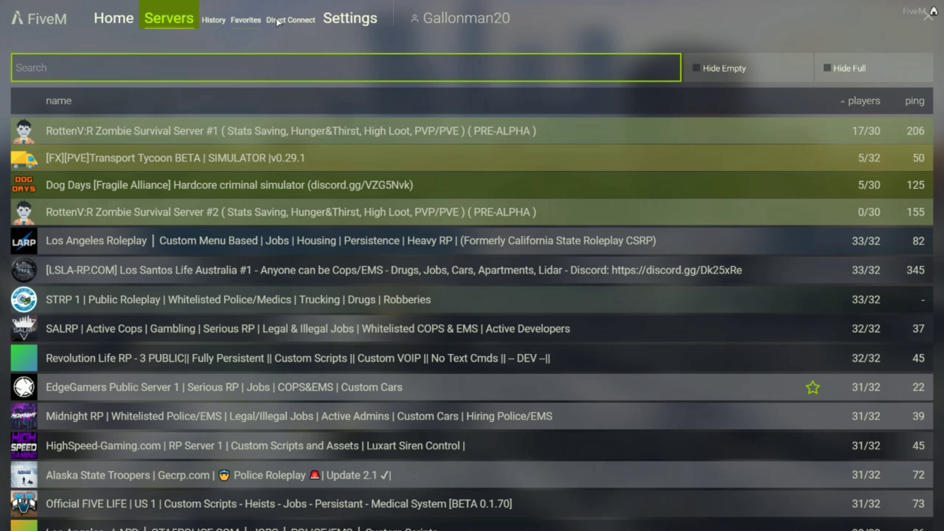
# - Review the favorite servers, the direct connection page and the client settings, and return to the home news page
pyautogui.click(246, 20)
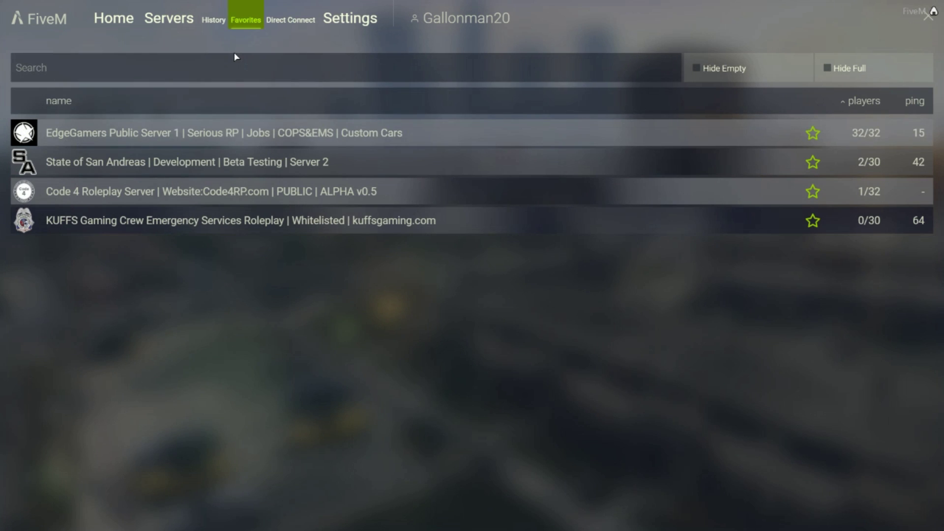
pyautogui.click(289, 20)
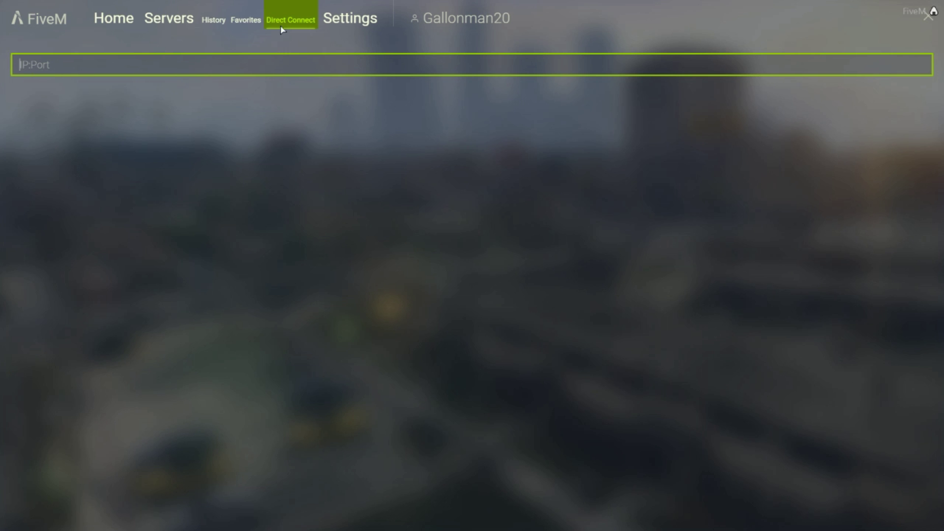
pyautogui.click(368, 24)
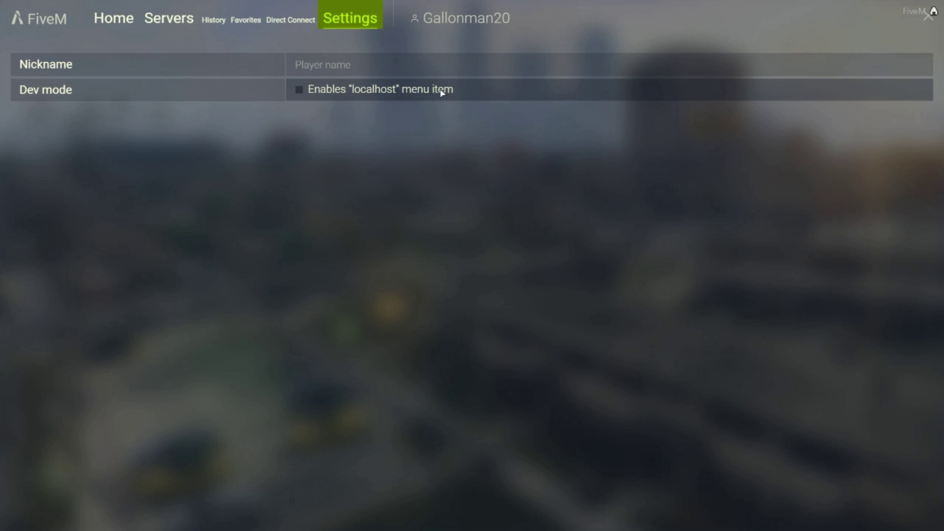
pyautogui.click(153, 19)
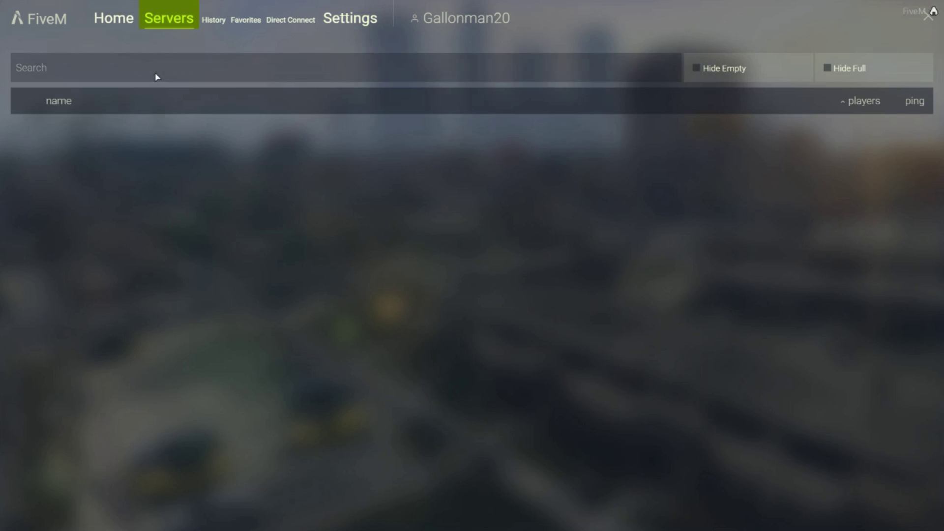
pyautogui.click(117, 19)
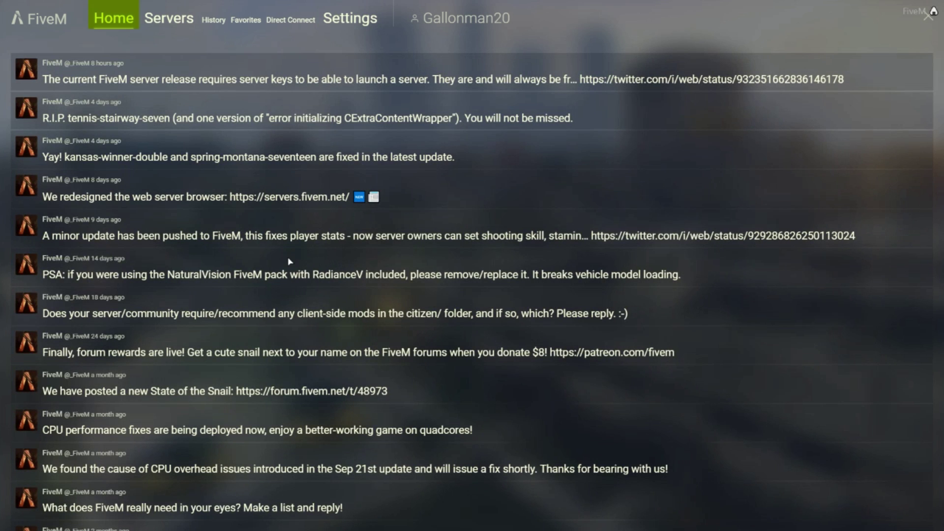